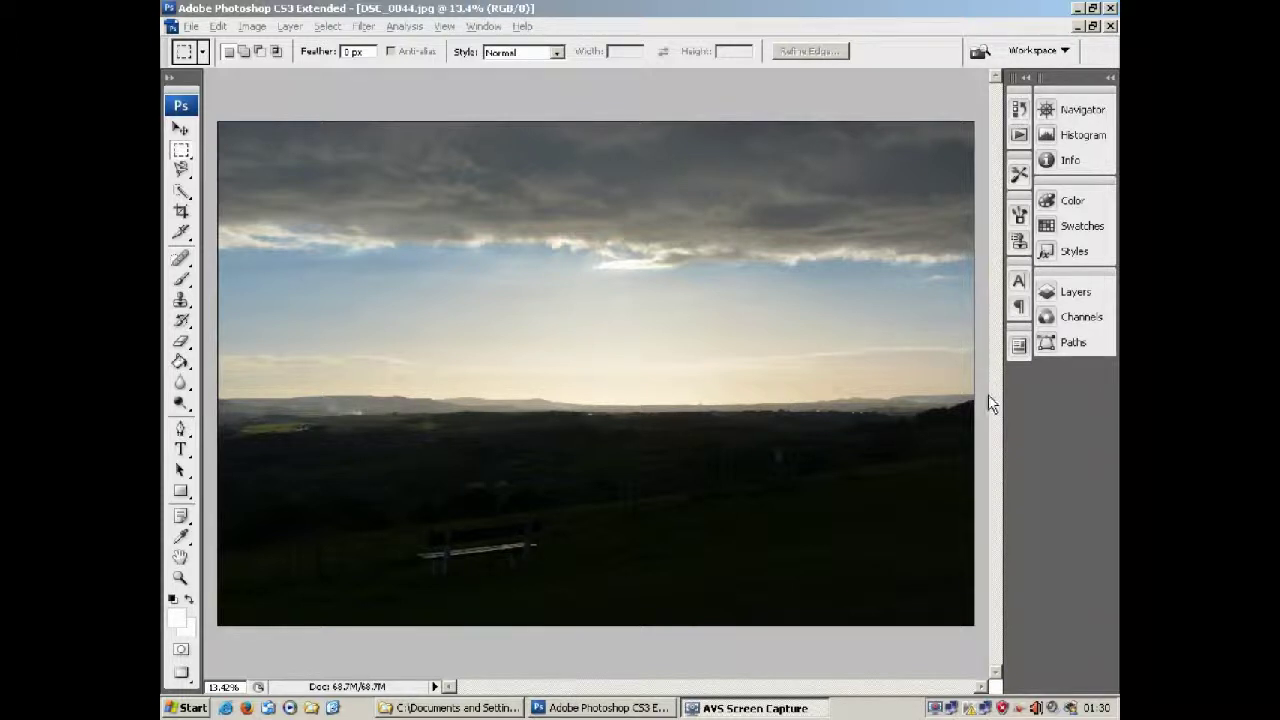
Step: Preview the DSC_0044_s1_crop2.jpg panorama, then bring DSC_0044.jpg back to full view
{"action": "left_click", "coordinate": [1078, 26]}
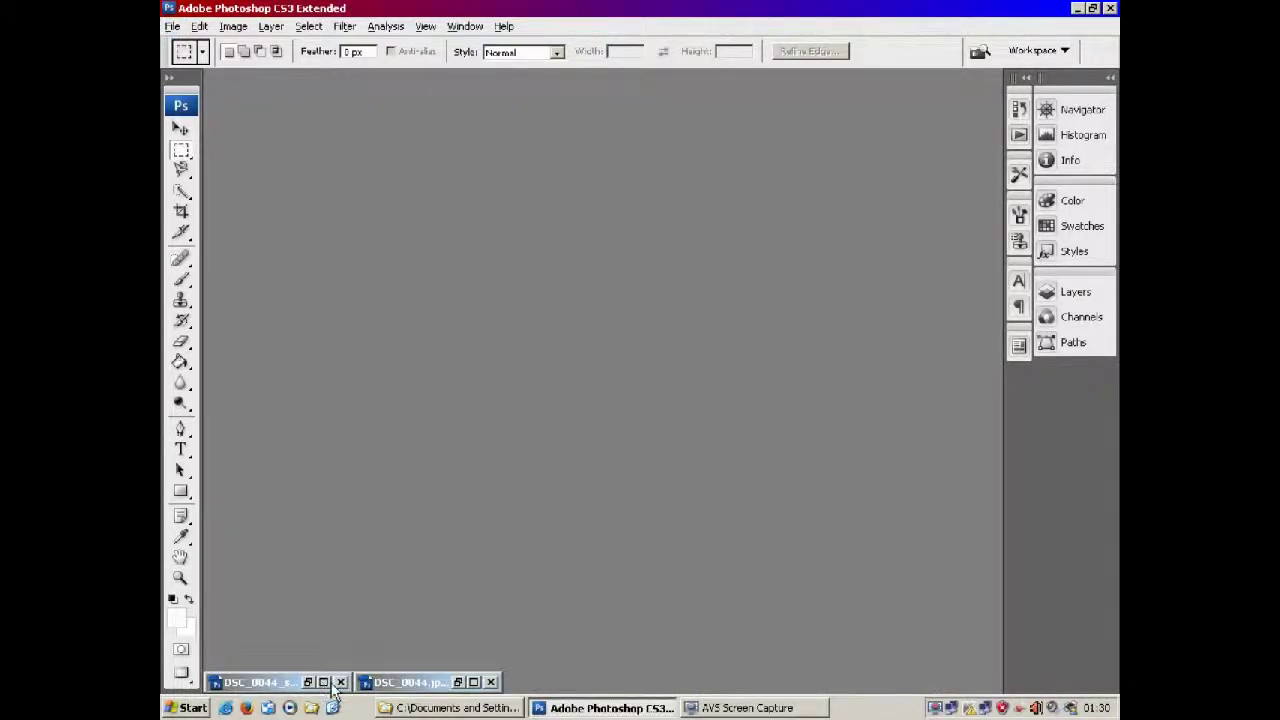
{"action": "left_click", "coordinate": [324, 682]}
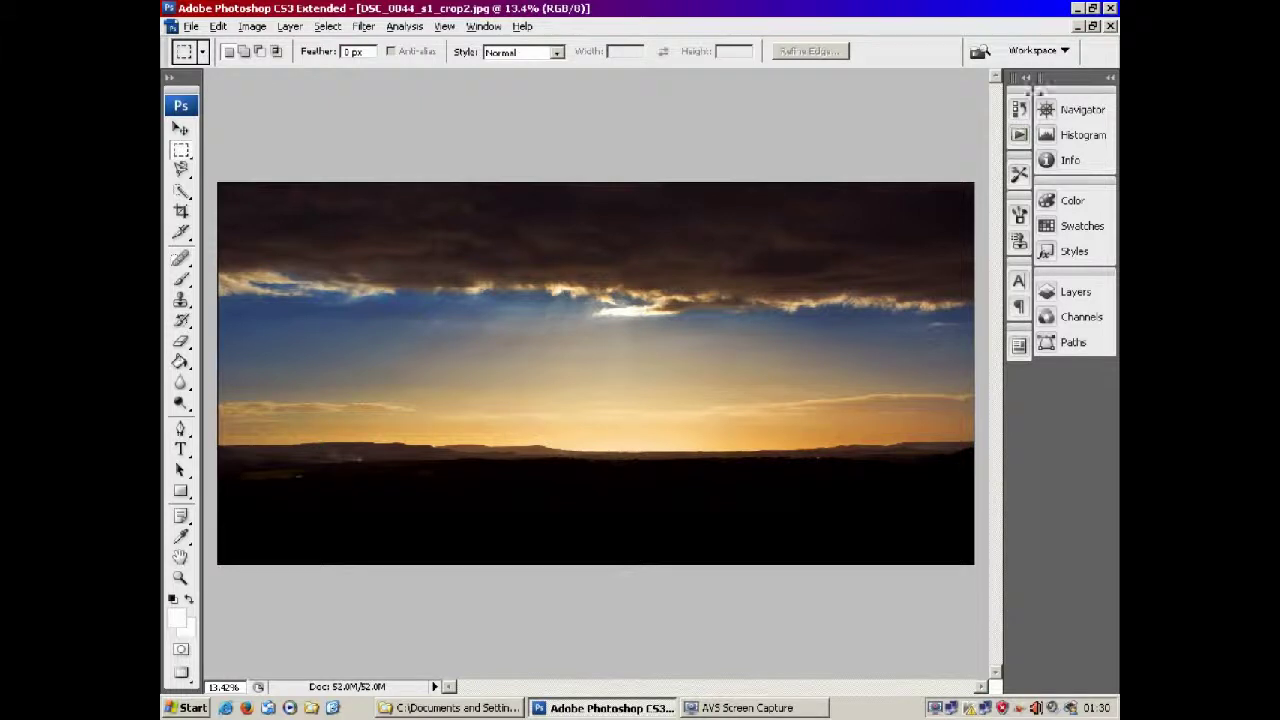
{"action": "left_click", "coordinate": [1079, 28]}
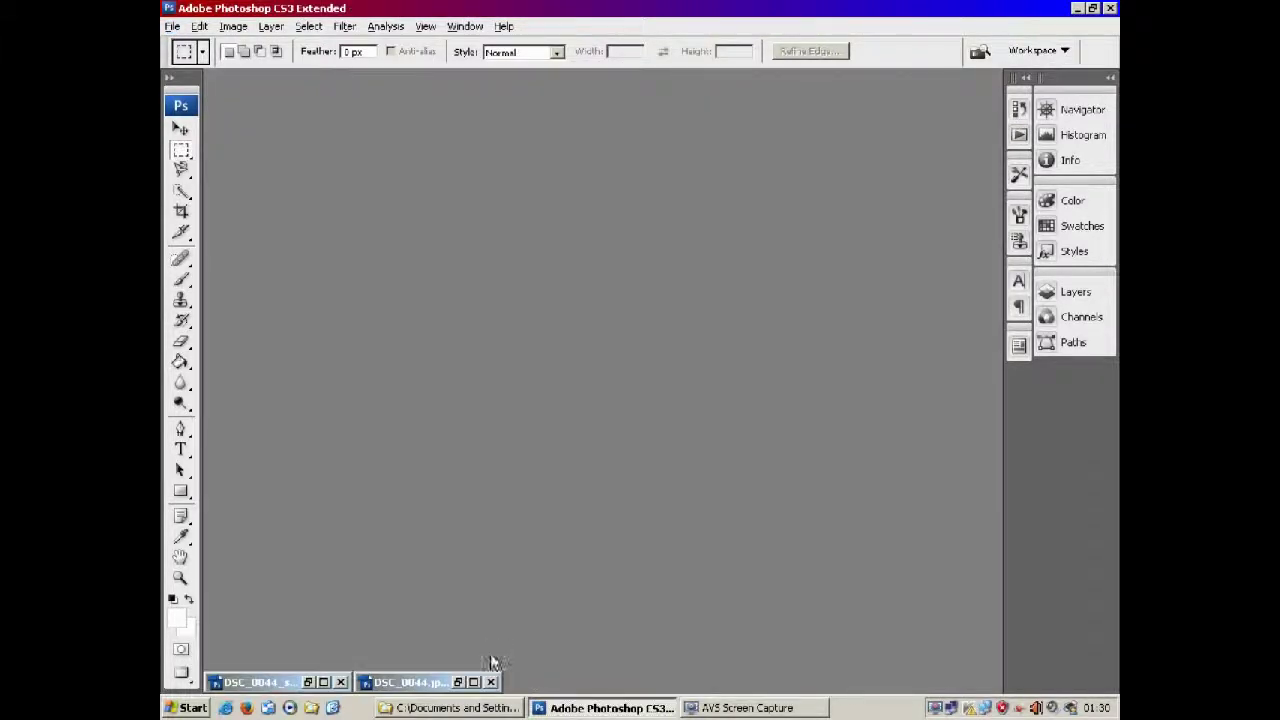
{"action": "left_click", "coordinate": [475, 683]}
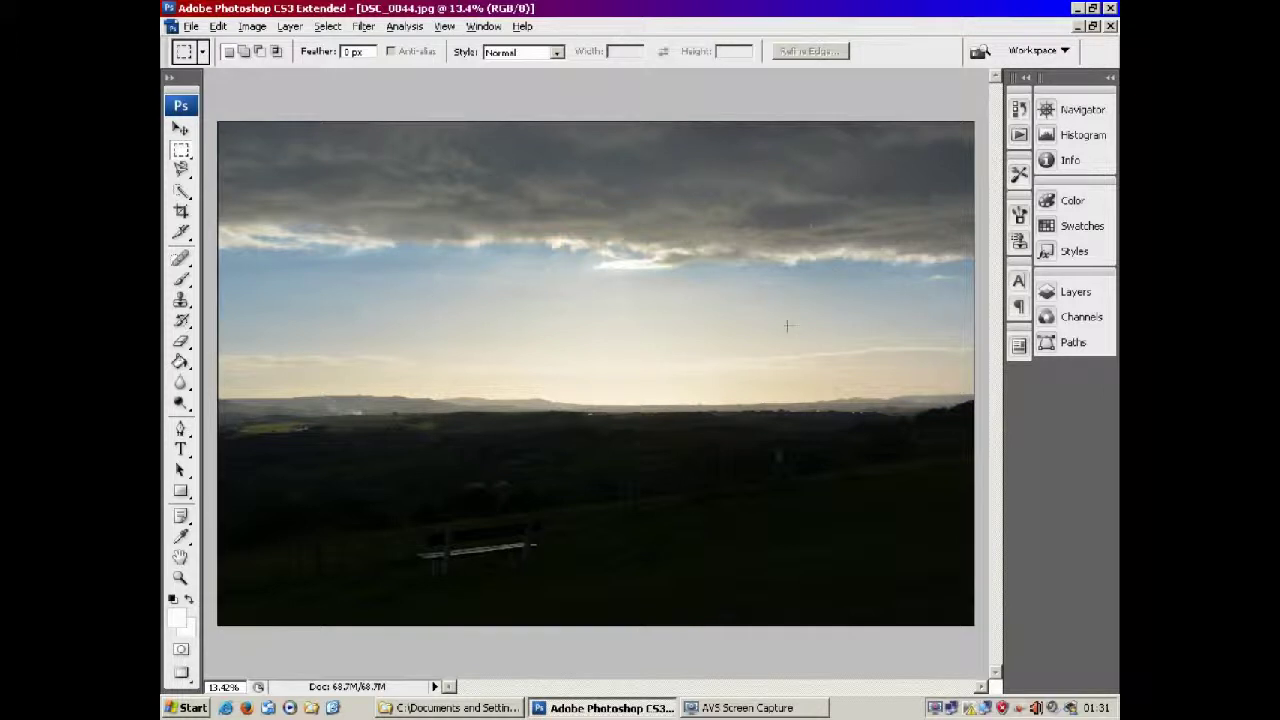
Step: Apply Brightness/Contrast with brightness -76 and contrast about +95
{"action": "left_click", "coordinate": [253, 27]}
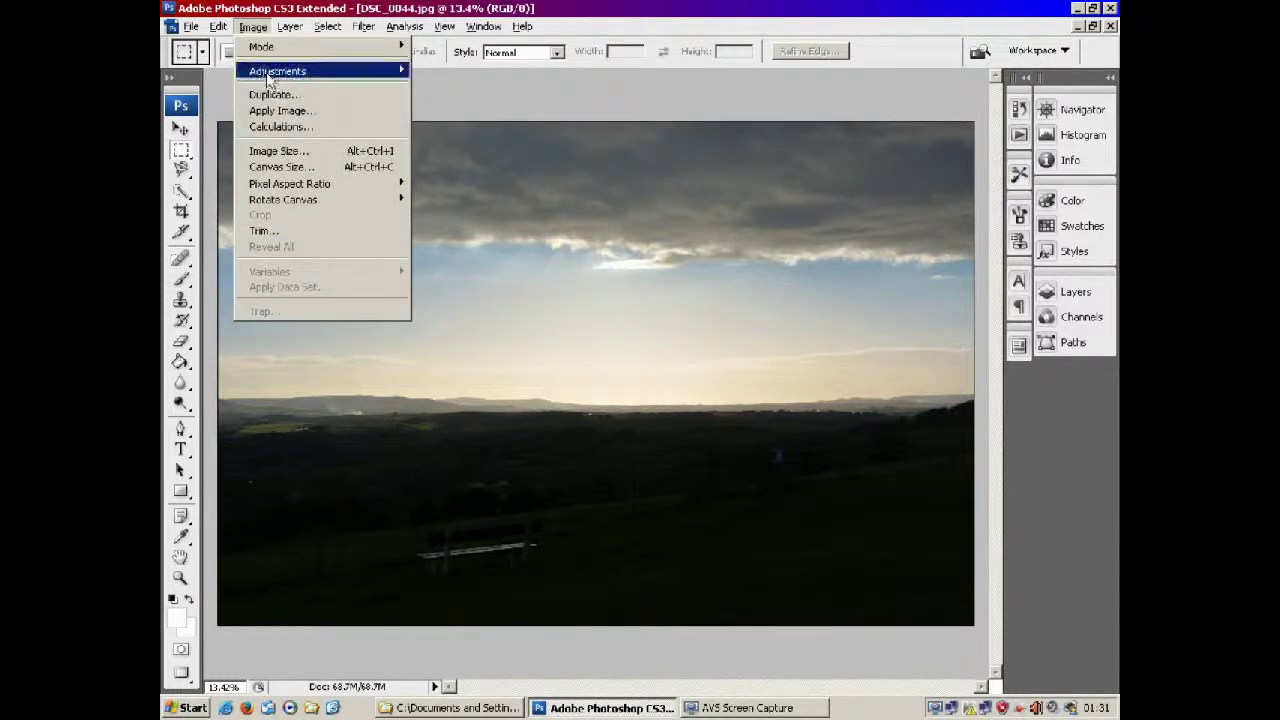
{"action": "mouse_move", "coordinate": [275, 72]}
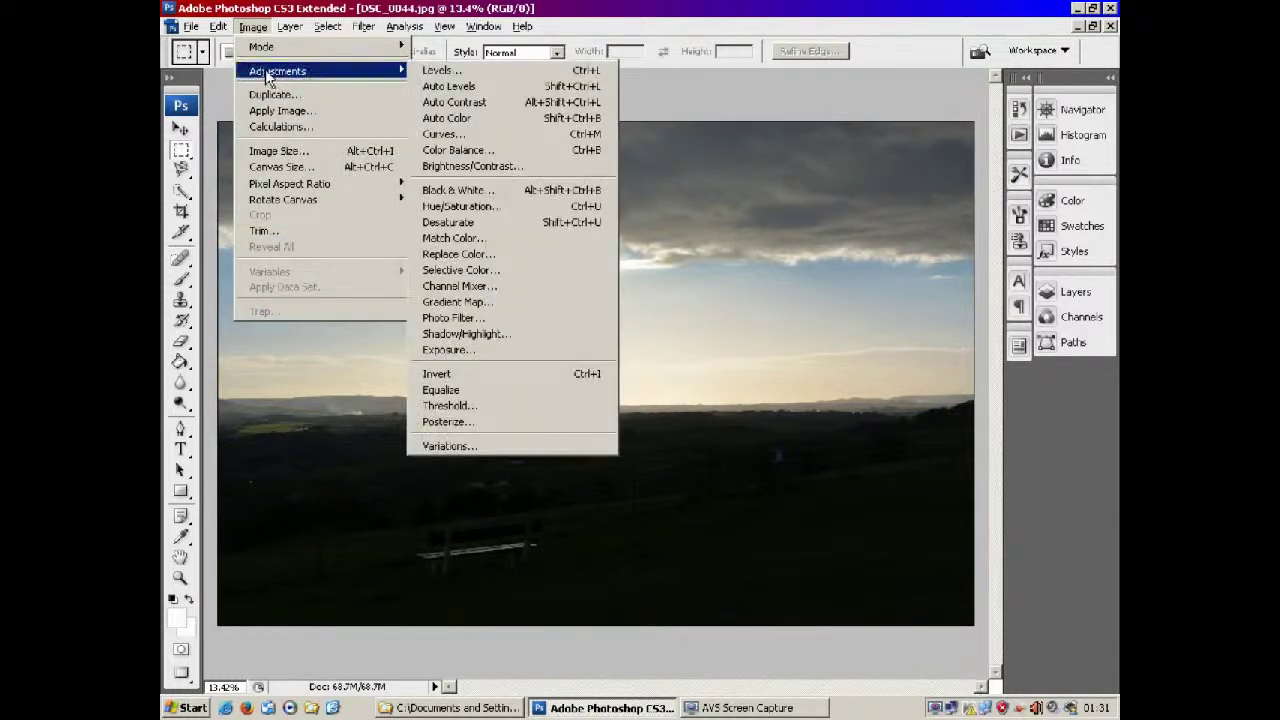
{"action": "left_click", "coordinate": [512, 168]}
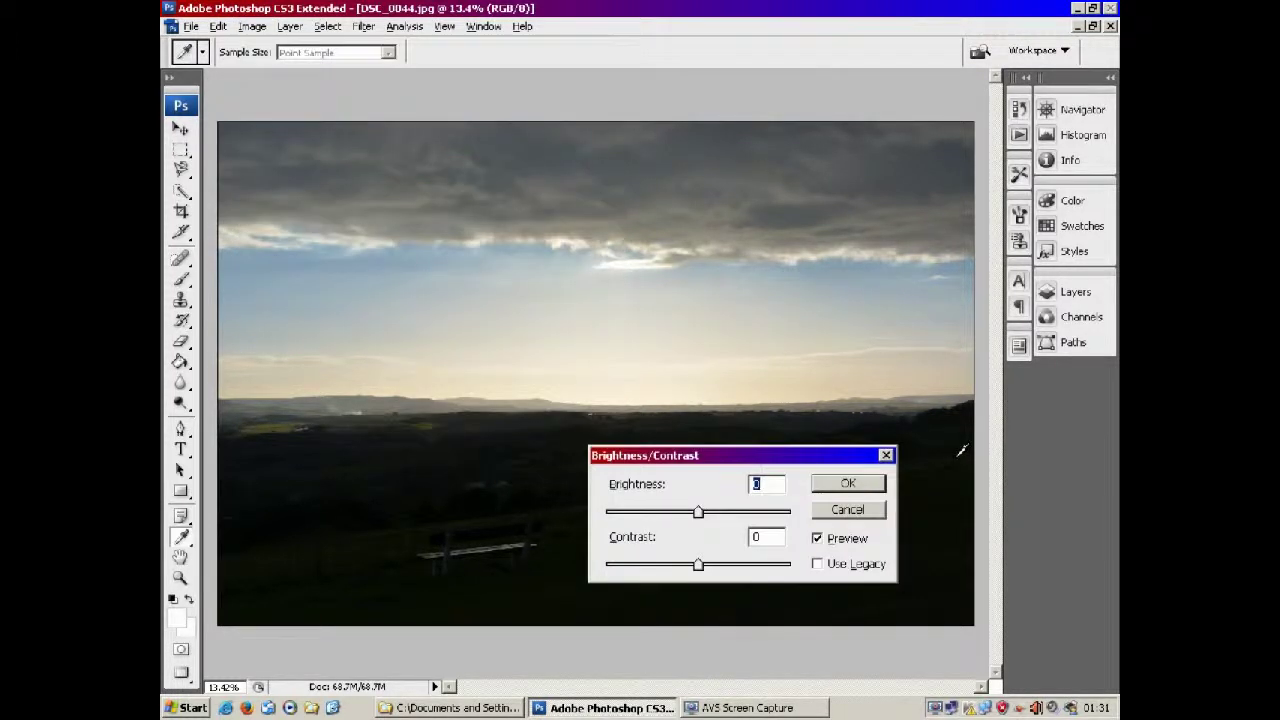
{"action": "left_click_drag", "start_coordinate": [846, 462], "coordinate": [884, 479]}
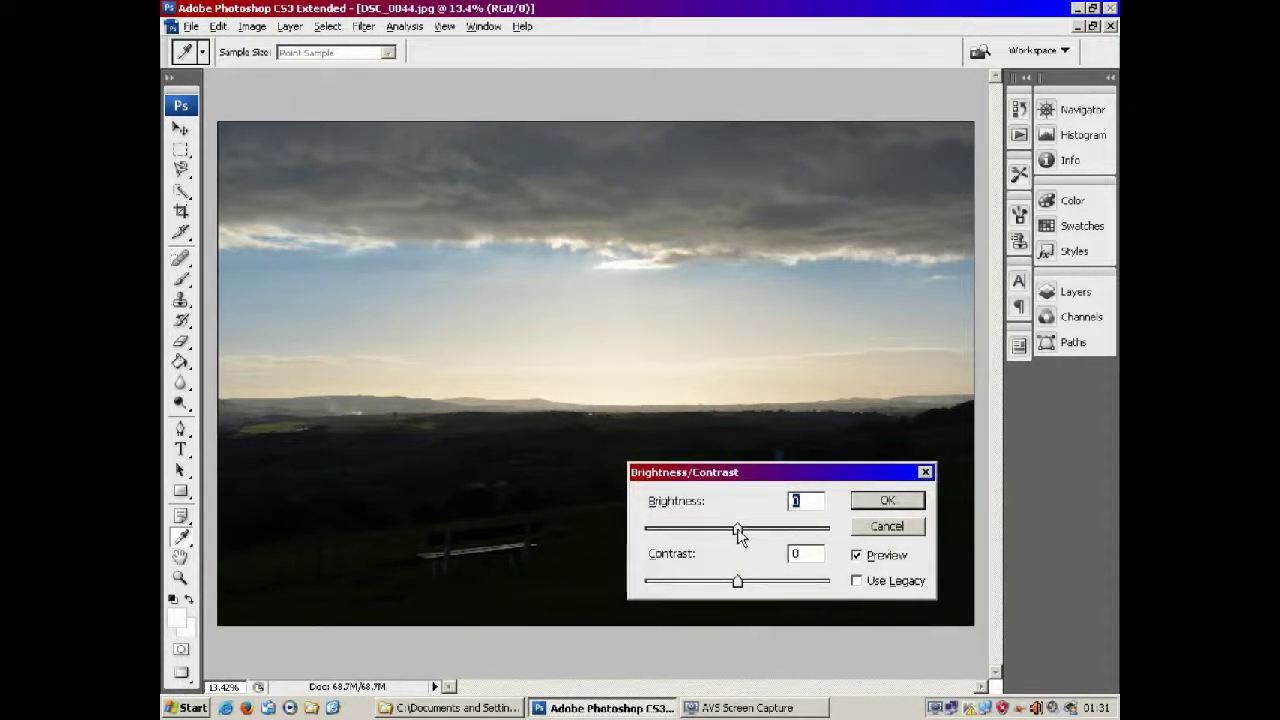
{"action": "left_click_drag", "start_coordinate": [737, 529], "coordinate": [805, 530]}
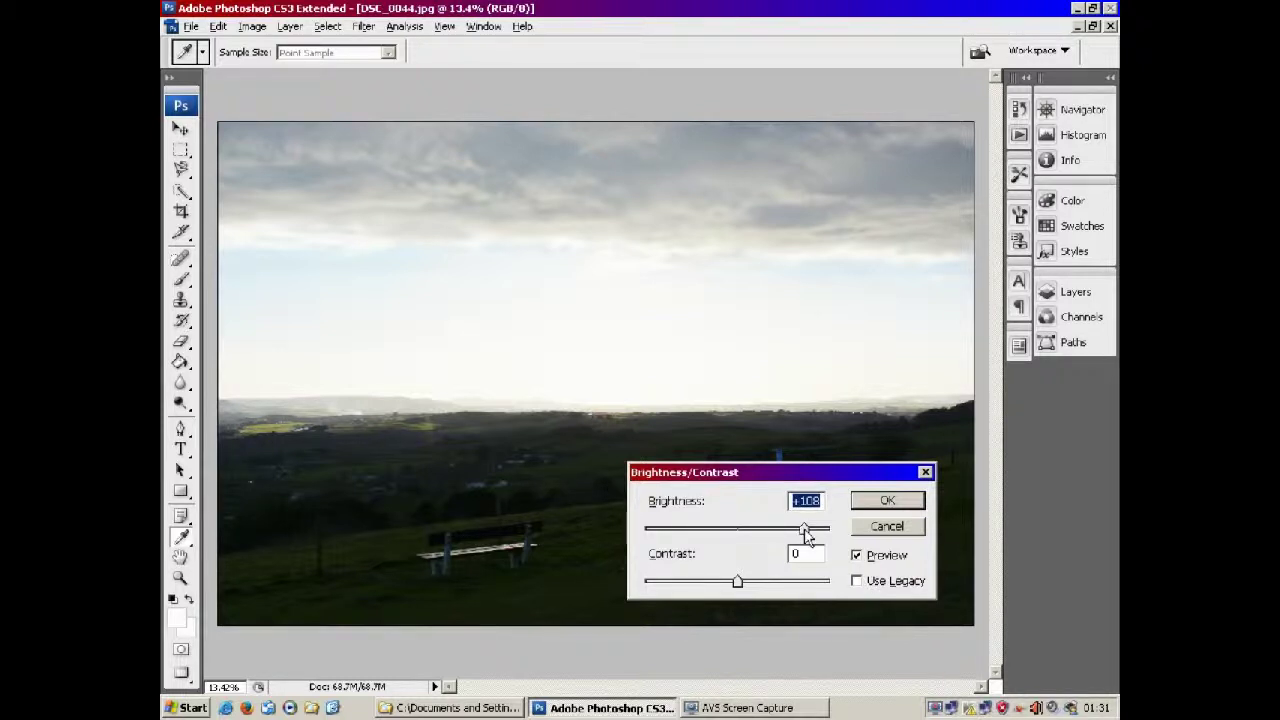
{"action": "left_click_drag", "start_coordinate": [806, 538], "coordinate": [737, 534]}
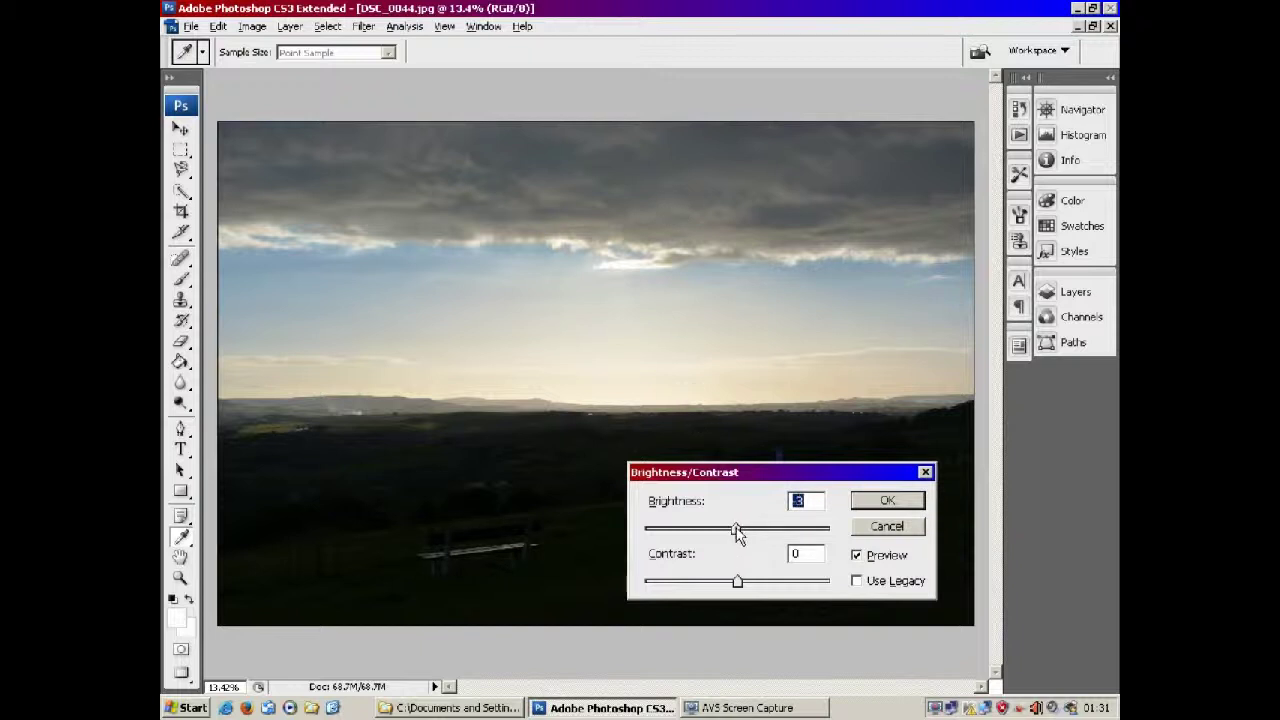
{"action": "left_click_drag", "start_coordinate": [734, 531], "coordinate": [693, 537]}
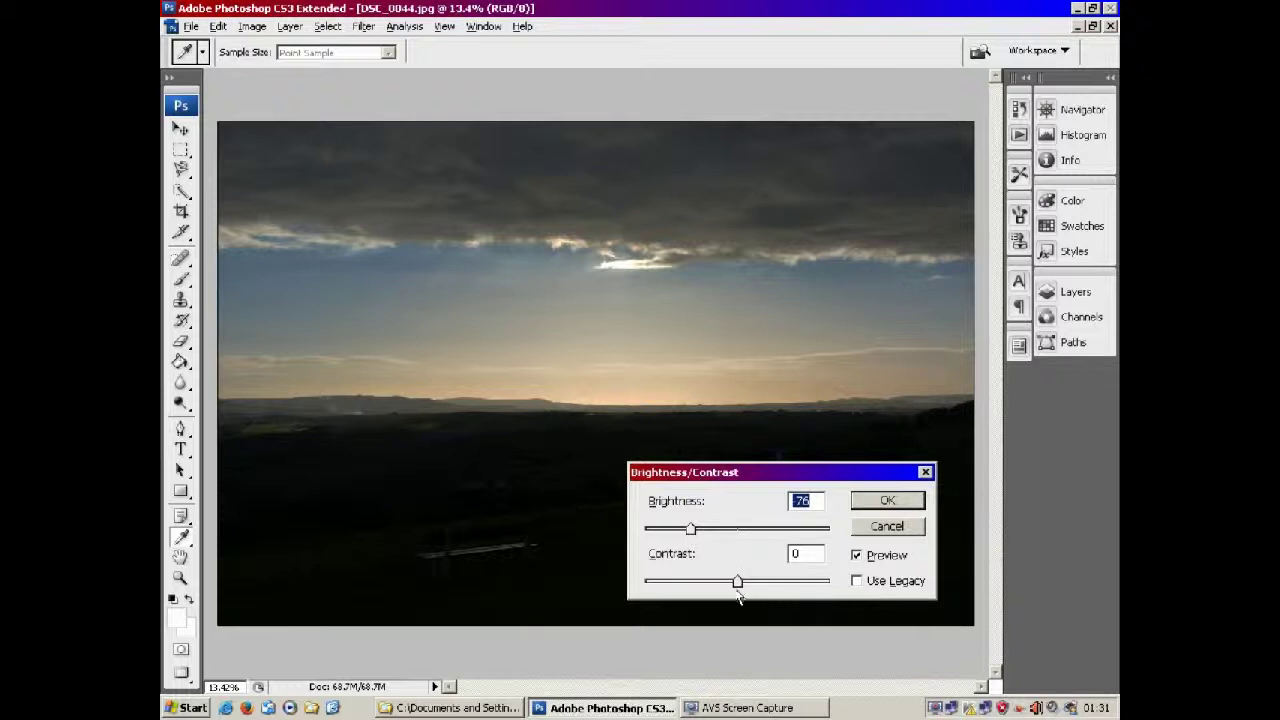
{"action": "left_click_drag", "start_coordinate": [738, 588], "coordinate": [818, 588]}
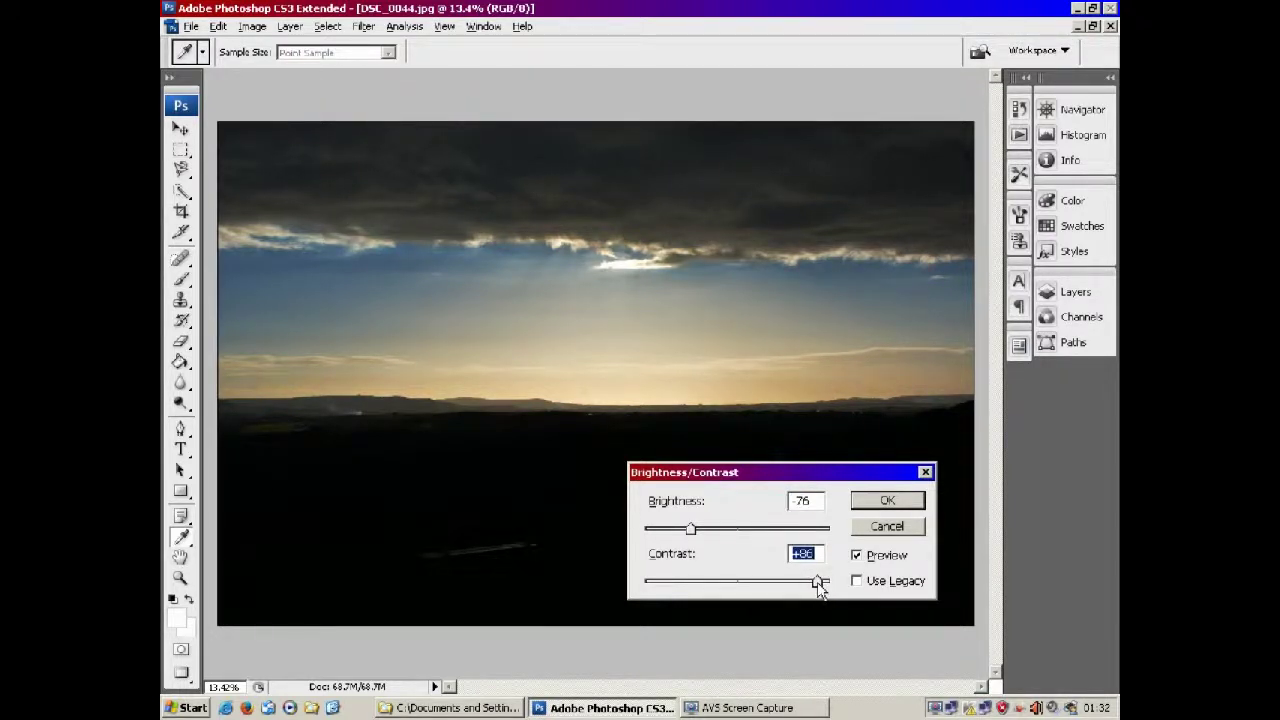
{"action": "left_click", "coordinate": [886, 501]}
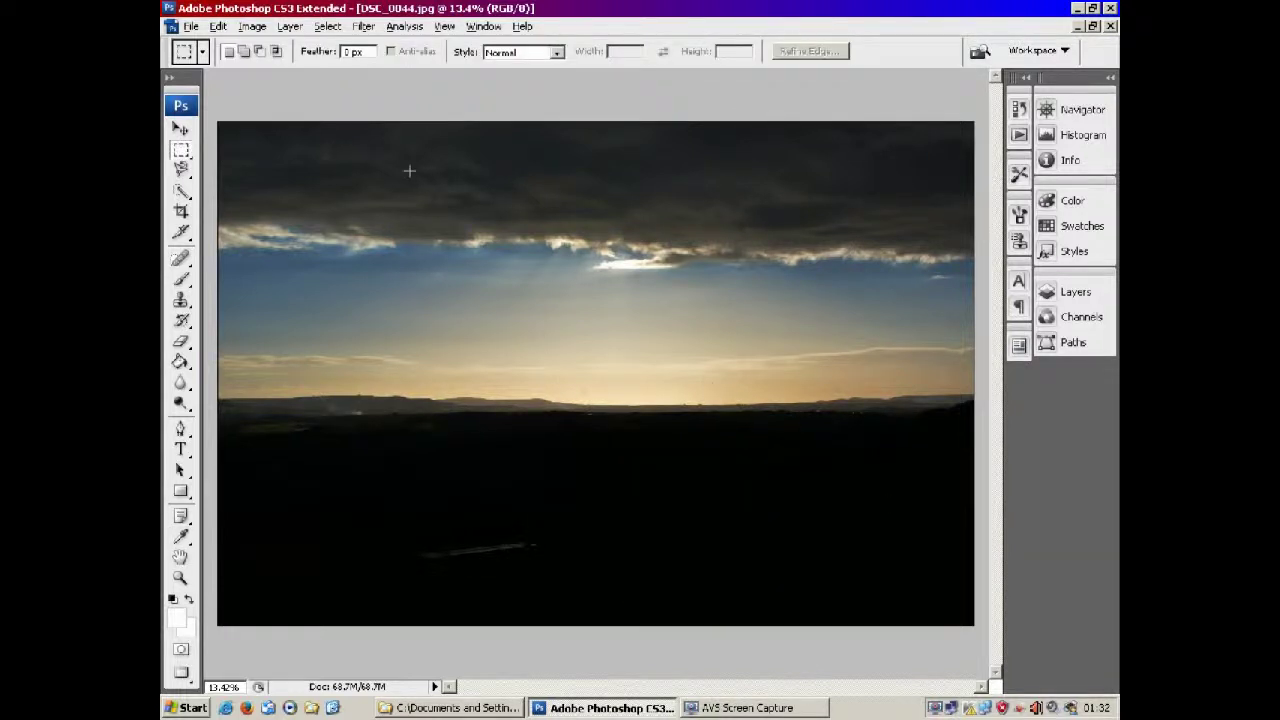
Step: Apply a Hue/Saturation adjustment raising saturation to +33
{"action": "left_click", "coordinate": [252, 26]}
{"action": "mouse_move", "coordinate": [285, 71]}
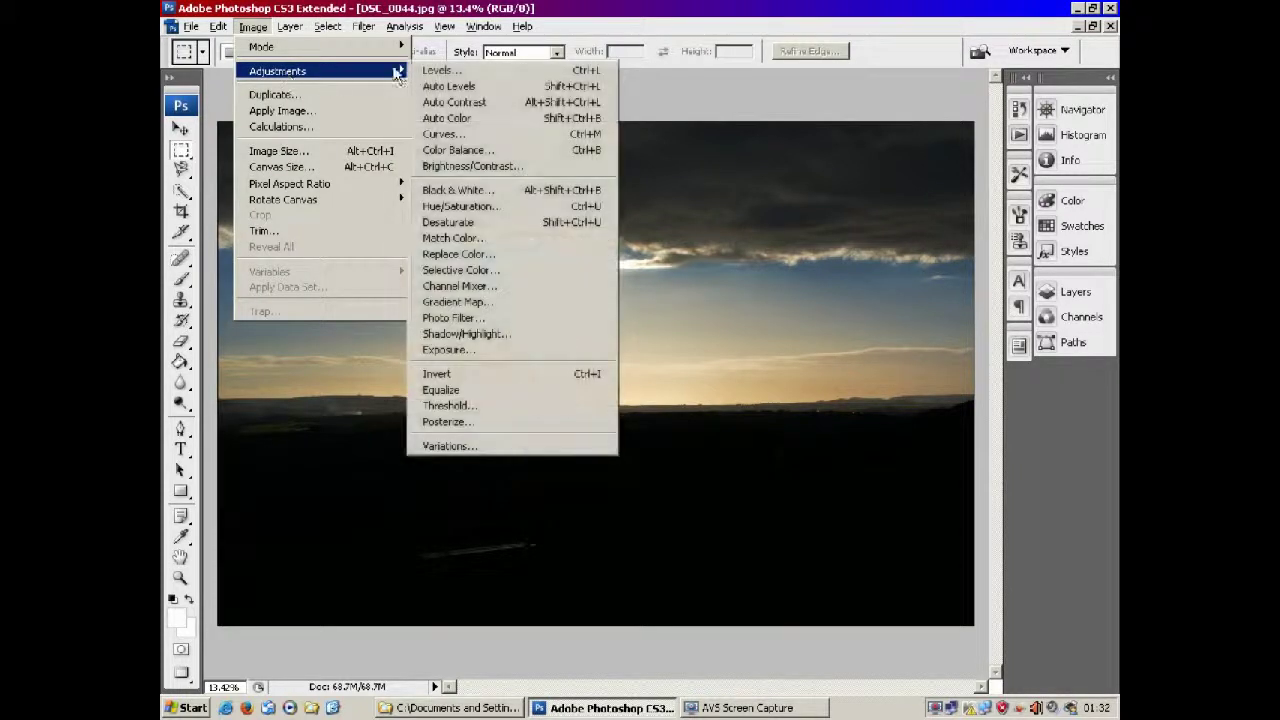
{"action": "left_click", "coordinate": [472, 207]}
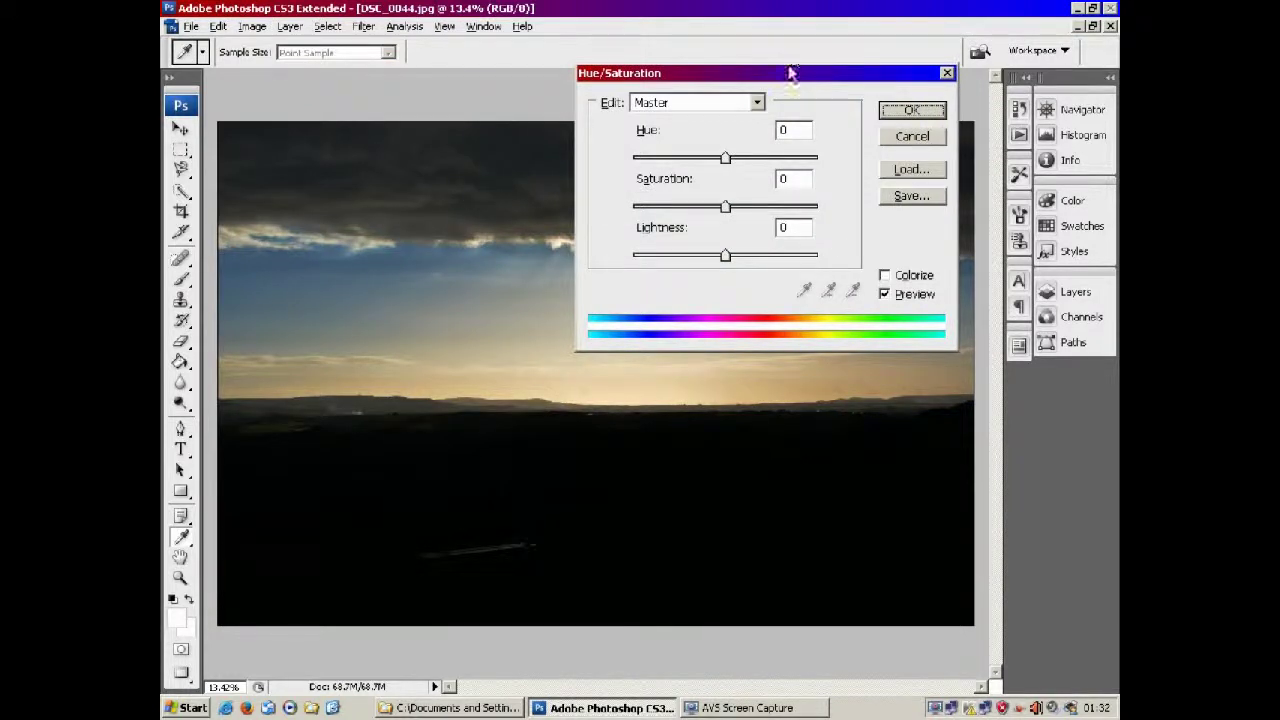
{"action": "left_click_drag", "start_coordinate": [790, 72], "coordinate": [926, 430]}
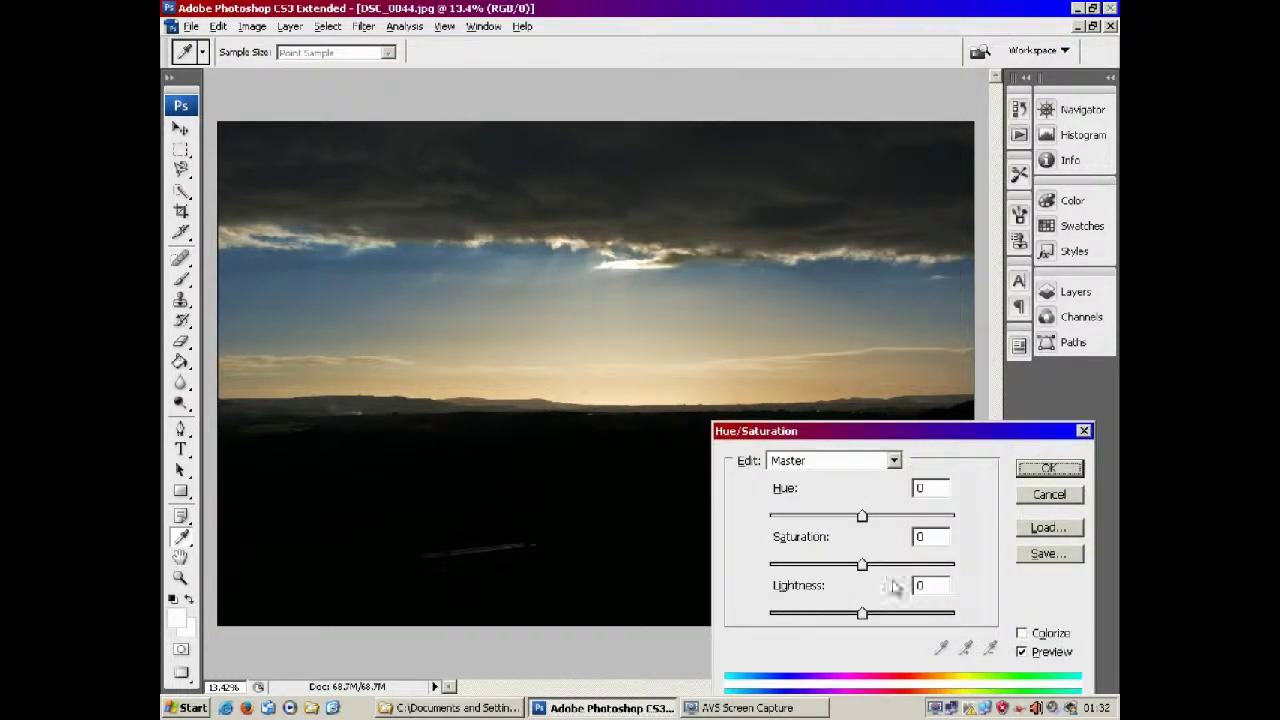
{"action": "left_click_drag", "start_coordinate": [862, 566], "coordinate": [894, 570]}
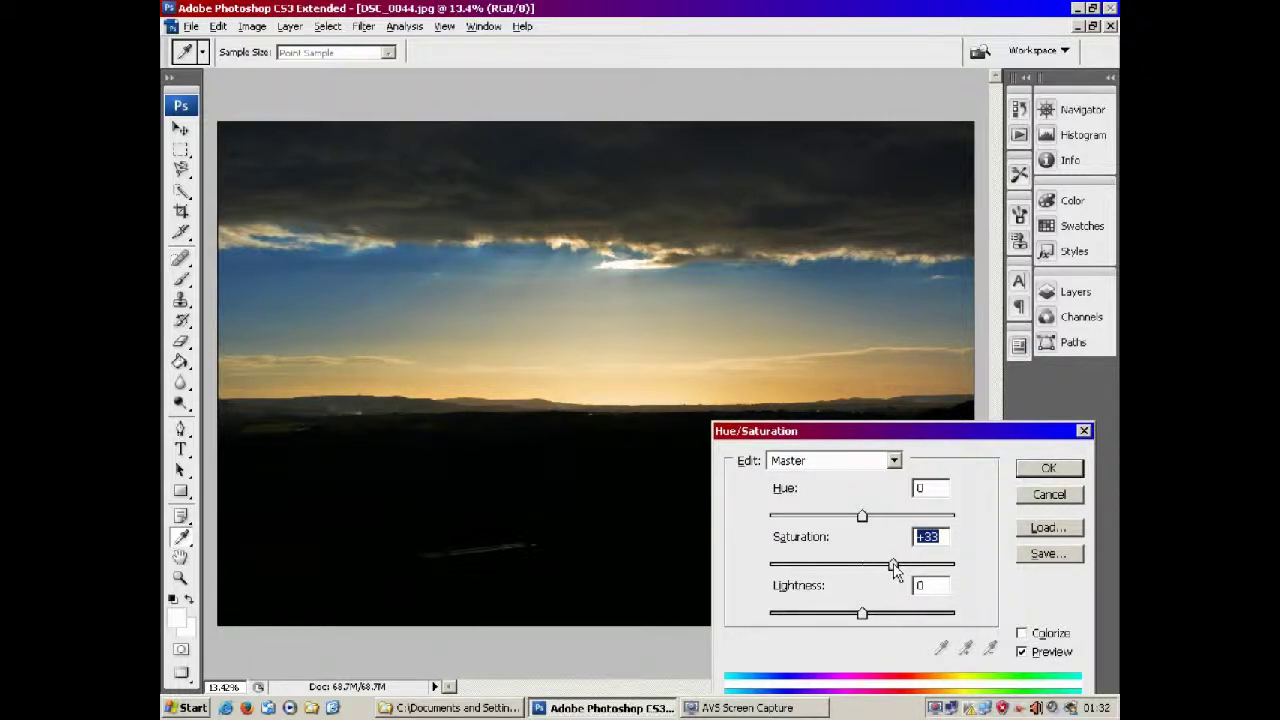
{"action": "left_click", "coordinate": [1048, 469]}
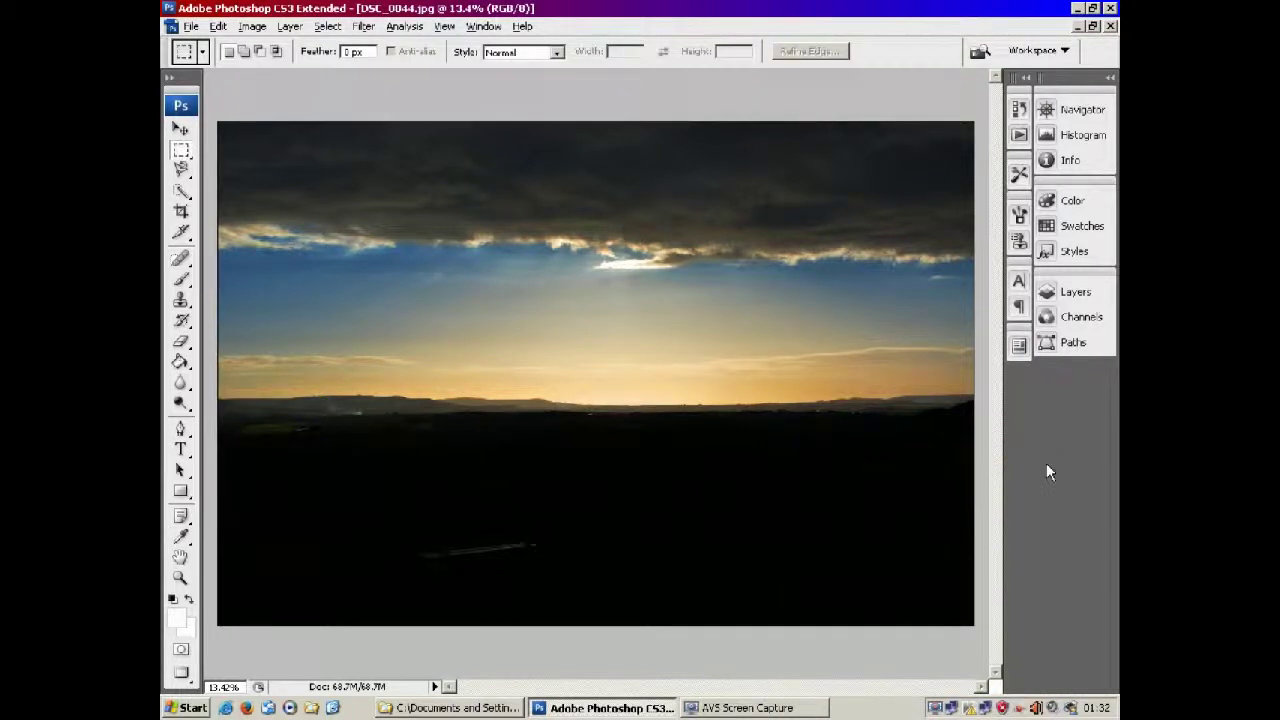
Step: In Color Balance, shift the midtones toward red to warm the image
{"action": "left_click", "coordinate": [252, 26]}
{"action": "mouse_move", "coordinate": [300, 70]}
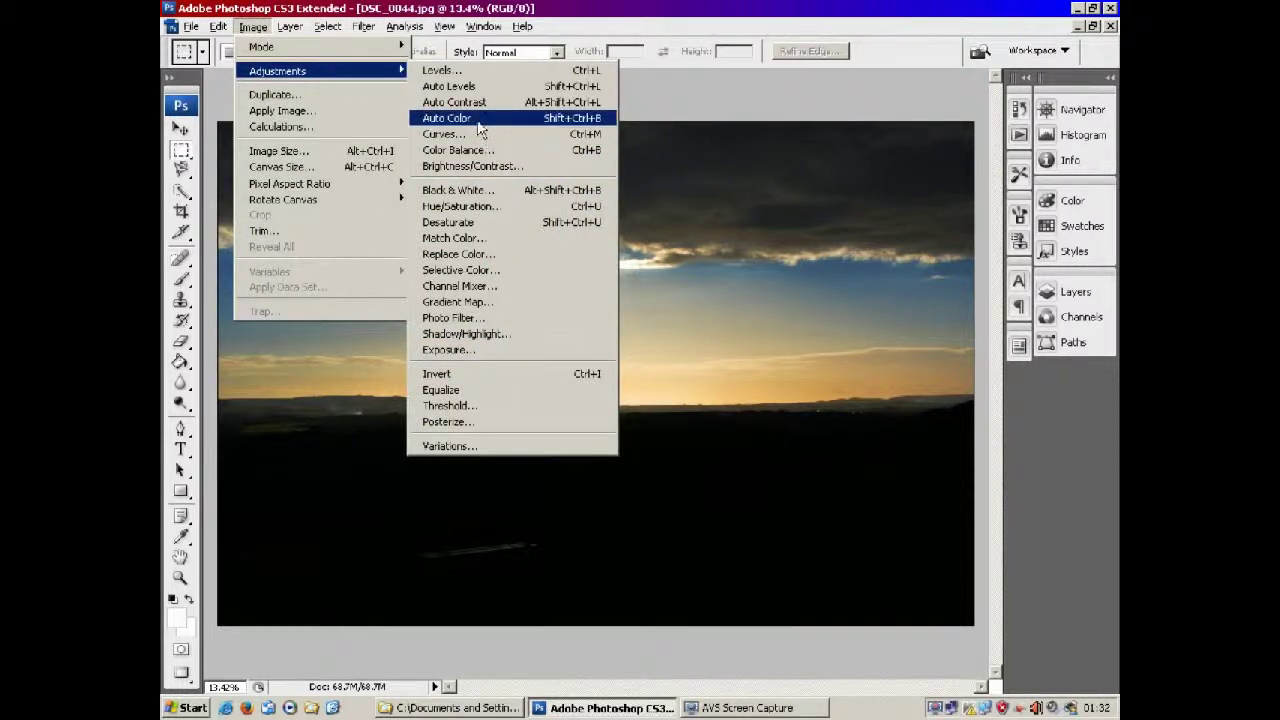
{"action": "left_click", "coordinate": [485, 150]}
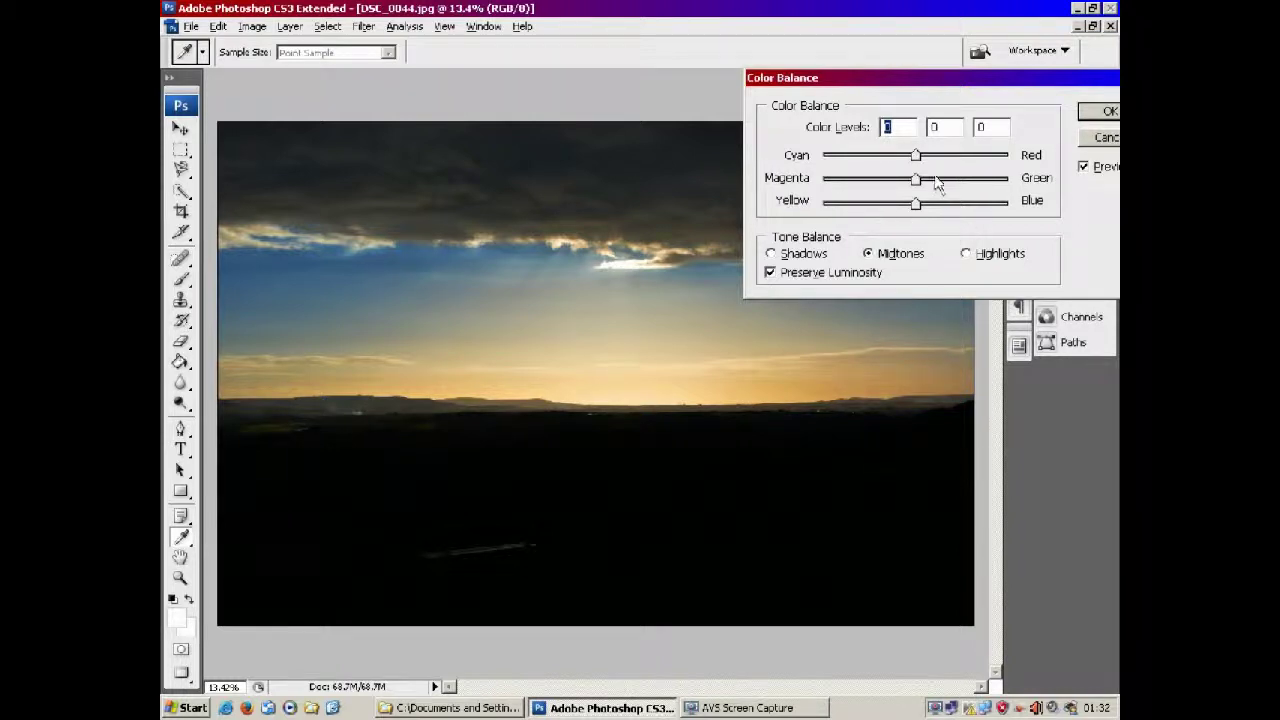
{"action": "left_click_drag", "start_coordinate": [917, 157], "coordinate": [929, 160]}
{"action": "mouse_move", "coordinate": [918, 204]}
{"action": "left_mouse_down"}
{"action": "mouse_move", "coordinate": [940, 206]}
{"action": "mouse_move", "coordinate": [871, 206]}
{"action": "mouse_move", "coordinate": [916, 208]}
{"action": "left_mouse_up"}
{"action": "left_click_drag", "start_coordinate": [932, 160], "coordinate": [927, 163]}
Step: Adjust the shadows and highlights balance, then apply the Color Balance change
{"action": "left_click", "coordinate": [772, 254]}
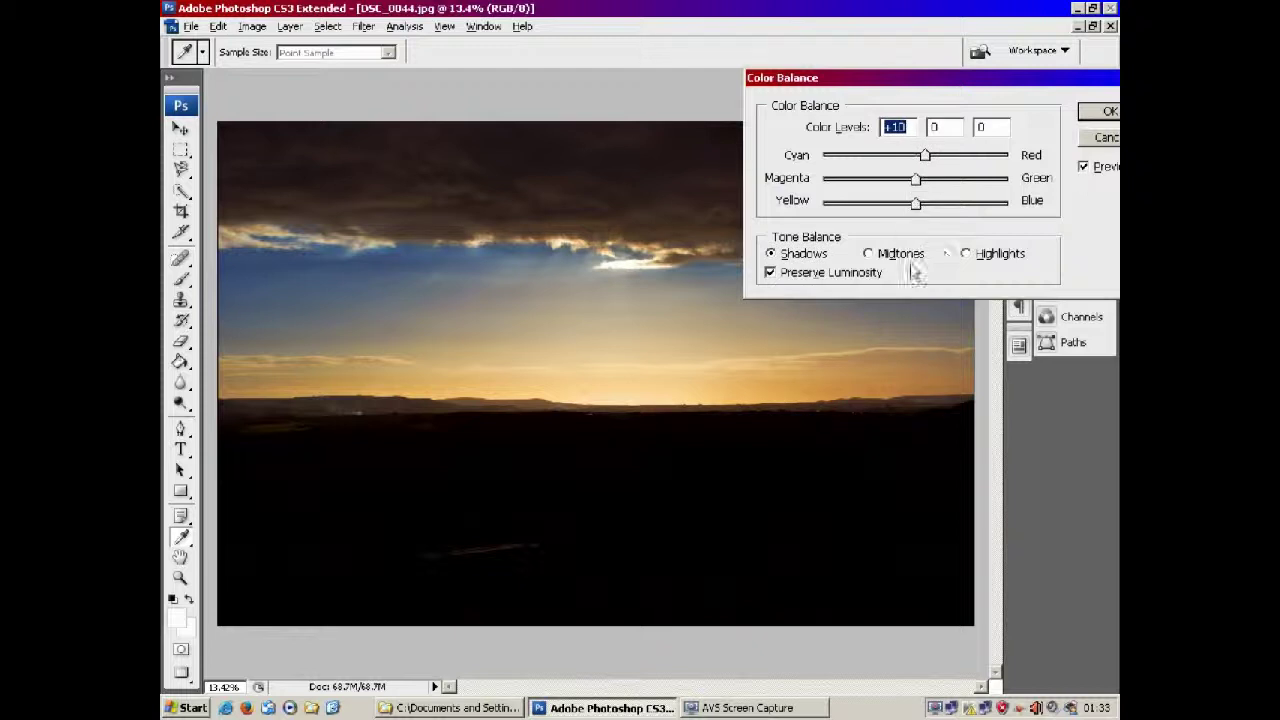
{"action": "left_click", "coordinate": [965, 256]}
{"action": "mouse_move", "coordinate": [916, 203]}
{"action": "left_mouse_down"}
{"action": "mouse_move", "coordinate": [929, 211]}
{"action": "mouse_move", "coordinate": [897, 208]}
{"action": "mouse_move", "coordinate": [908, 203]}
{"action": "left_mouse_up"}
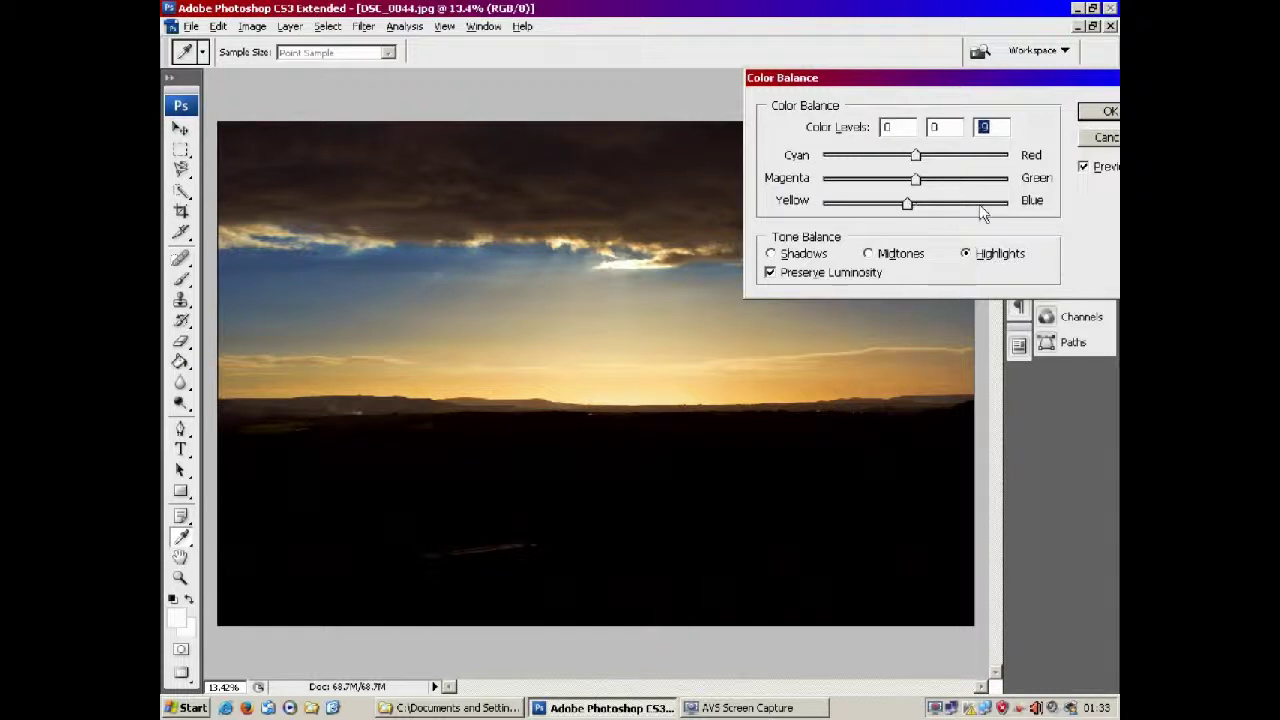
{"action": "left_click", "coordinate": [1104, 111]}
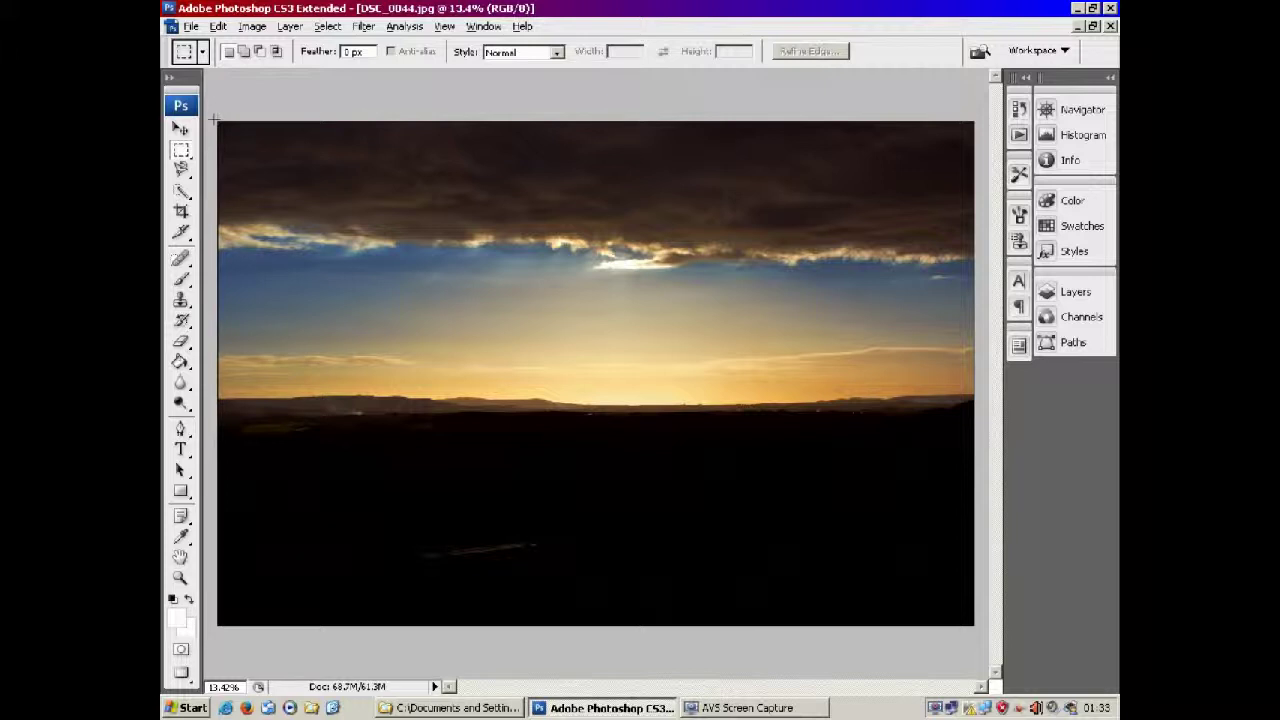
Step: Crop DSC_0044.jpg to the sky-and-horizon strip, then deselect
{"action": "left_click_drag", "start_coordinate": [216, 120], "coordinate": [974, 516]}
{"action": "left_click_drag", "start_coordinate": [974, 518], "coordinate": [974, 518]}
{"action": "left_click", "coordinate": [252, 26]}
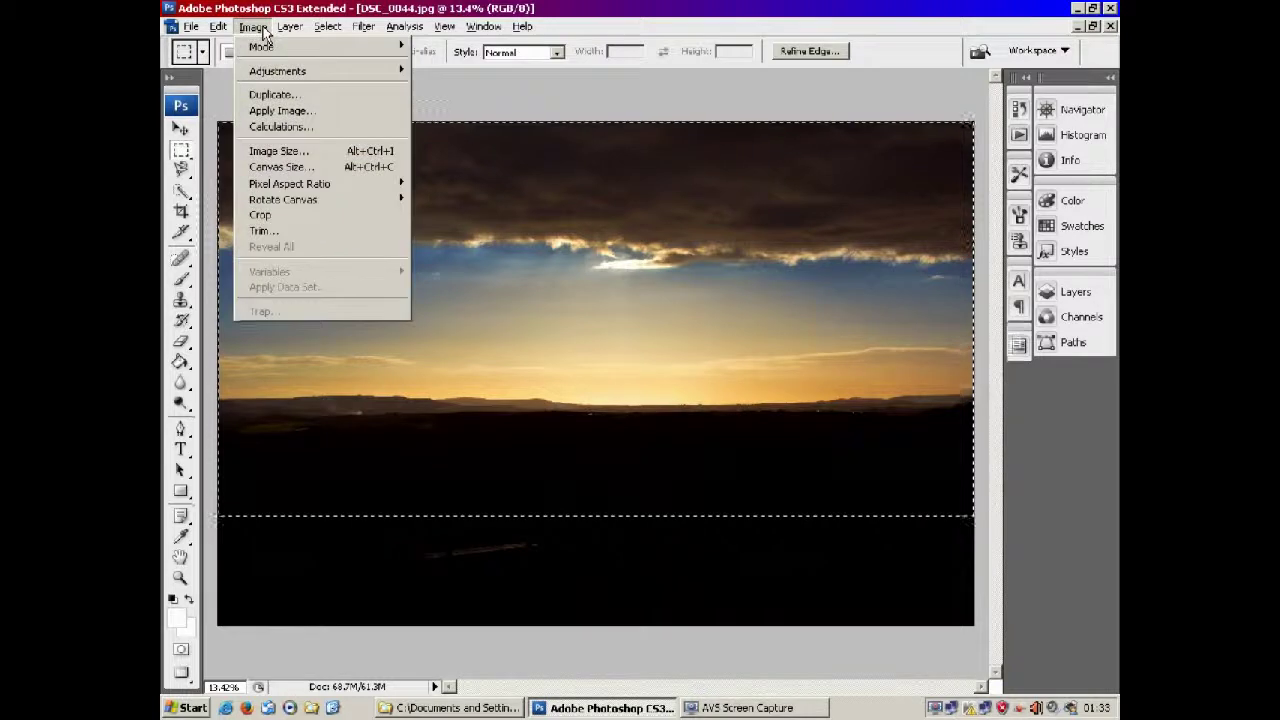
{"action": "left_click", "coordinate": [288, 209]}
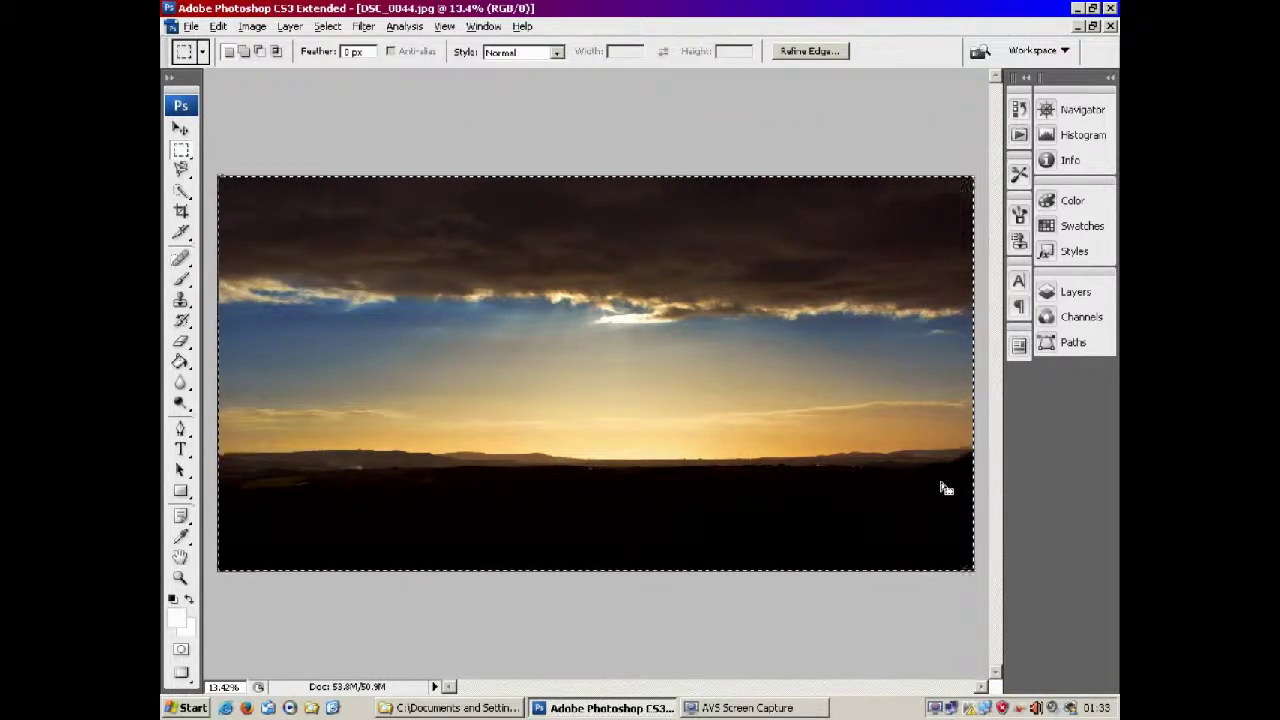
{"action": "right_click", "coordinate": [600, 265]}
{"action": "left_click", "coordinate": [632, 268]}
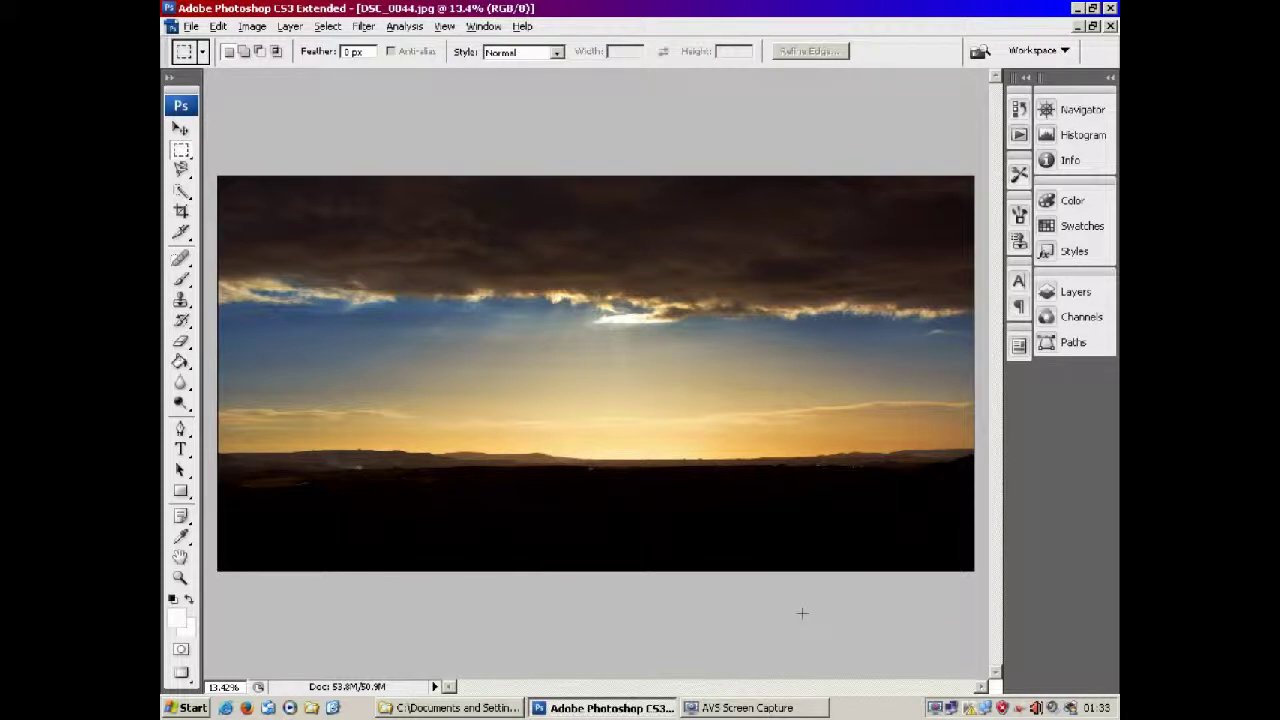
Step: Compare DSC_0044.jpg and DSC_0044_s1_crop2.jpg as floating windows, then maximize the crop2 panorama
{"action": "left_click", "coordinate": [1093, 26]}
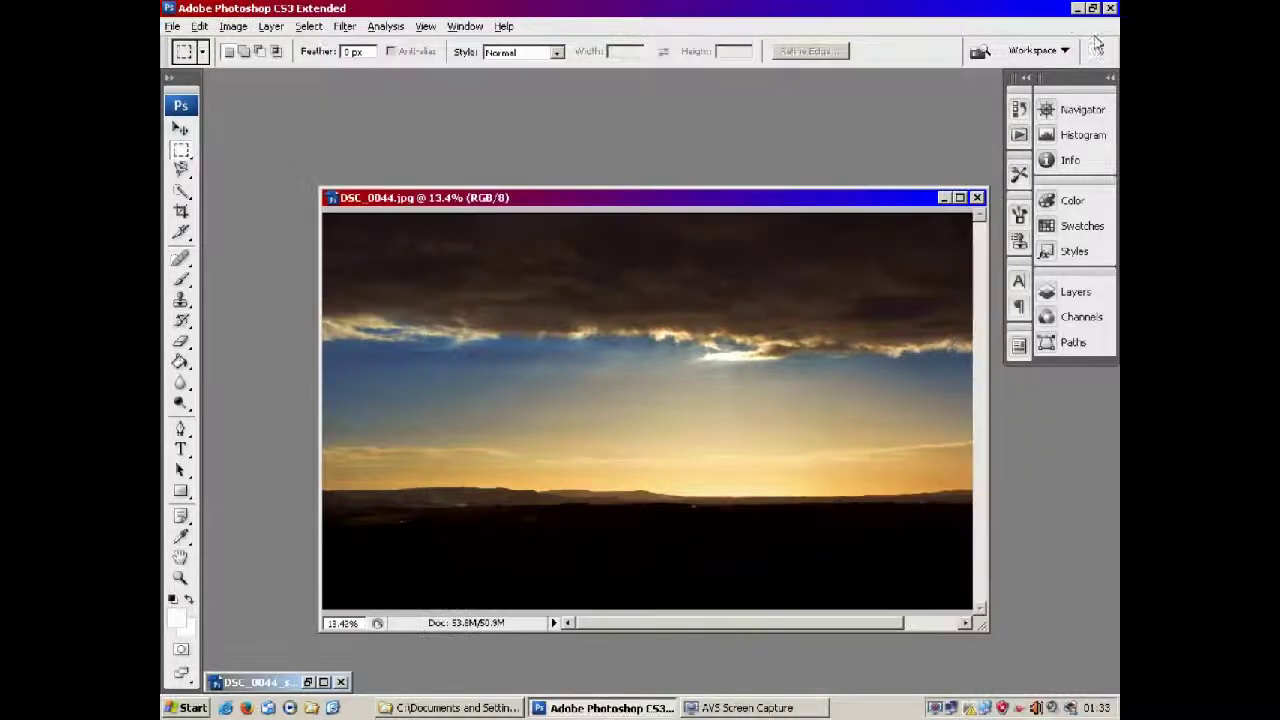
{"action": "left_click", "coordinate": [323, 682]}
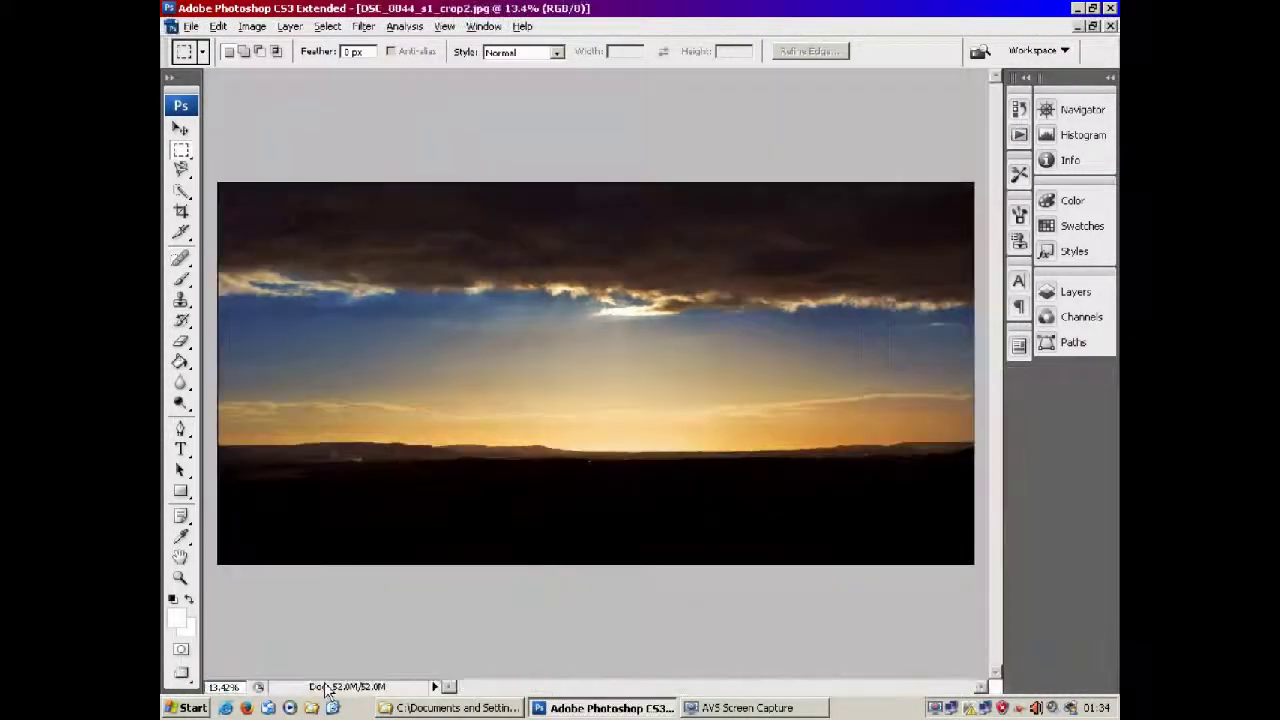
{"action": "left_click", "coordinate": [1093, 26]}
{"action": "left_click_drag", "start_coordinate": [650, 120], "coordinate": [645, 85]}
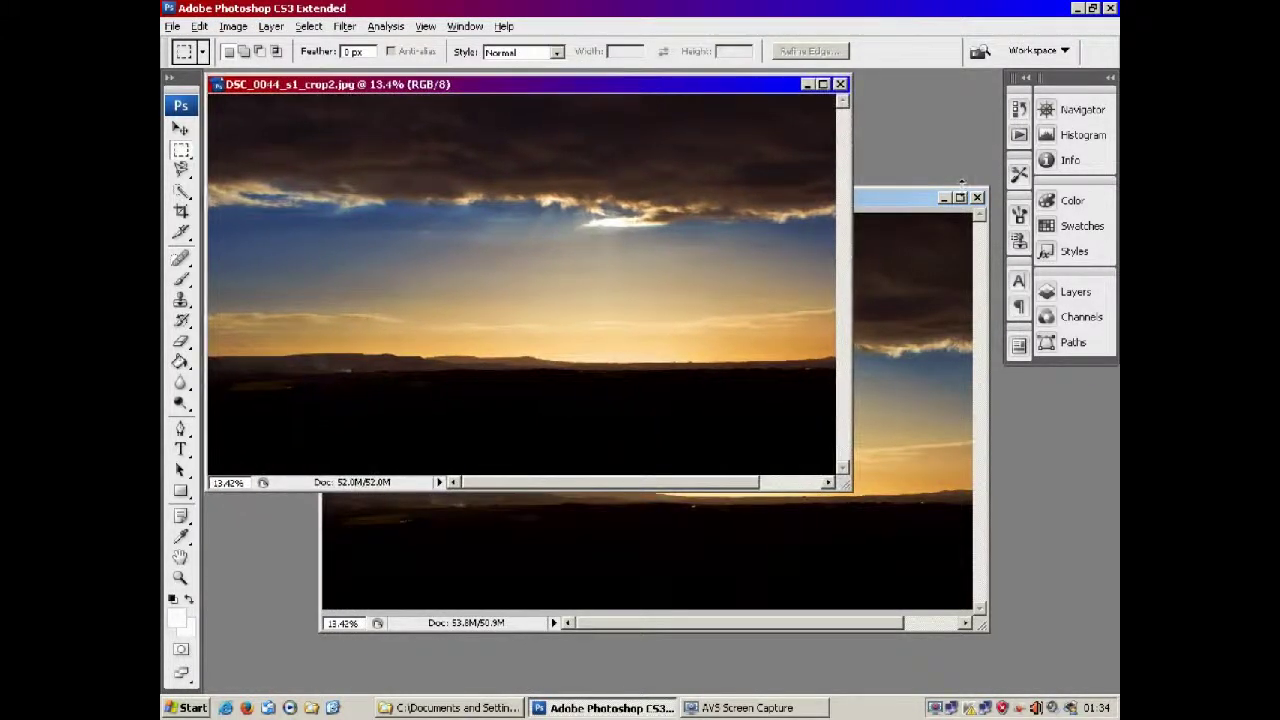
{"action": "left_click", "coordinate": [902, 197]}
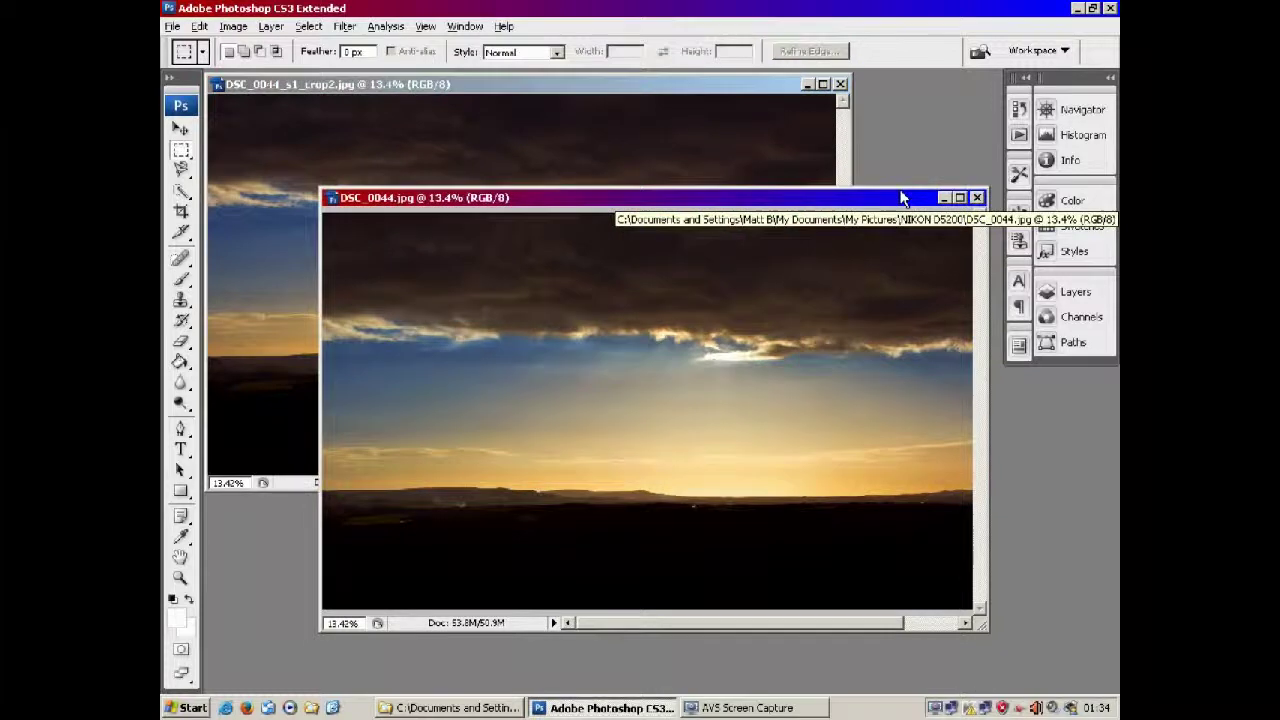
{"action": "left_click", "coordinate": [643, 89]}
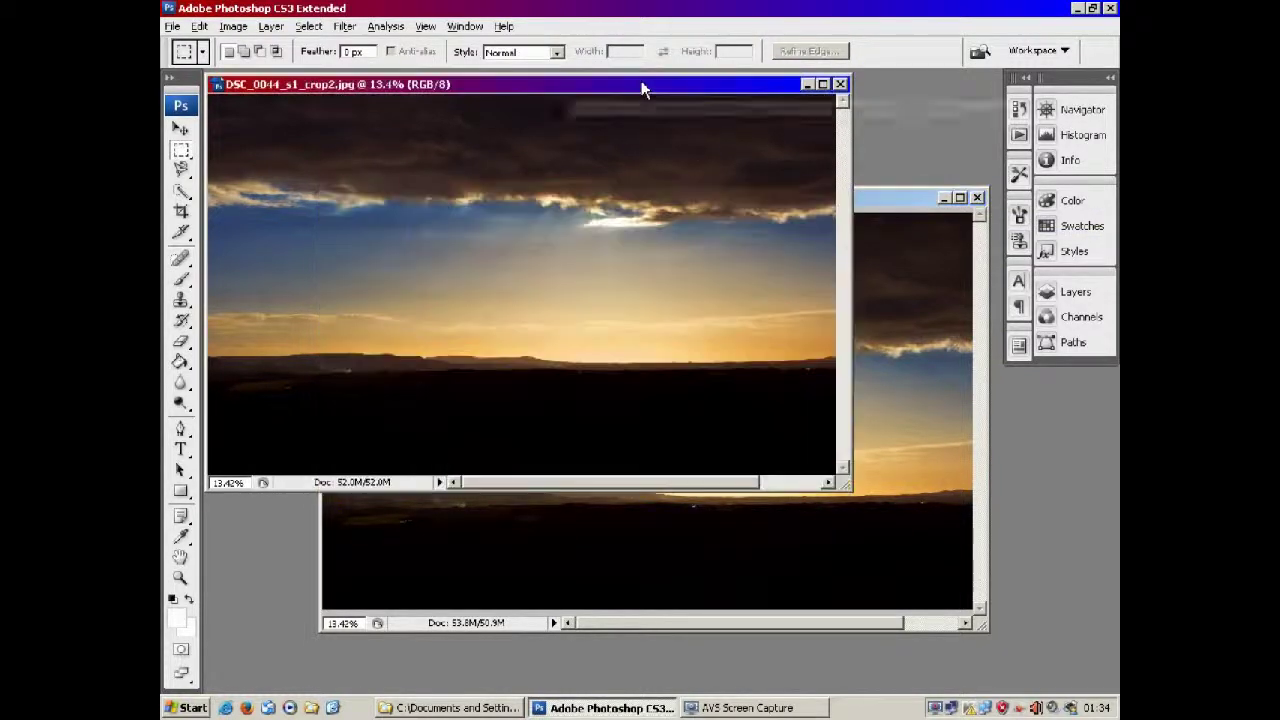
{"action": "left_click", "coordinate": [822, 84]}
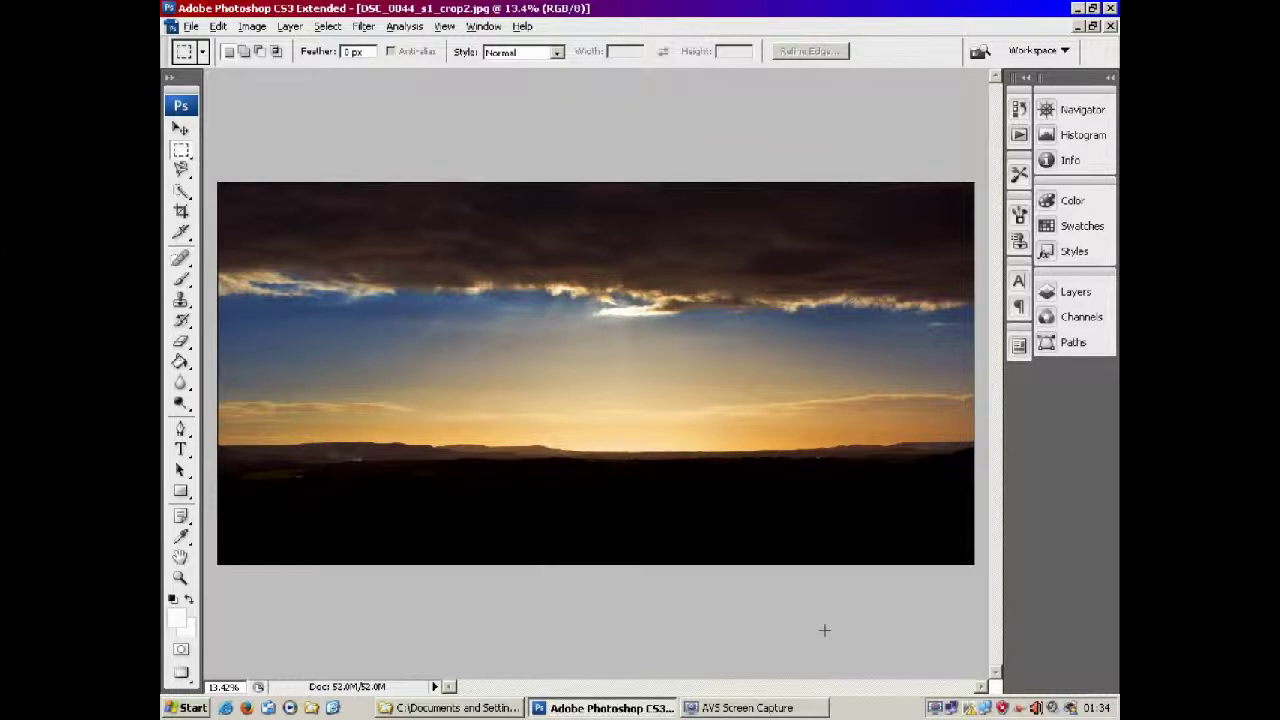